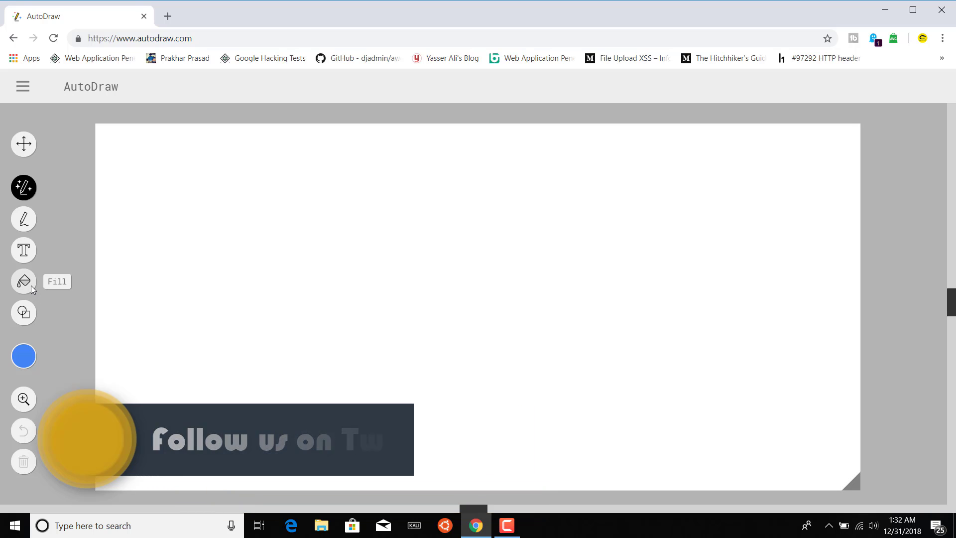
- Draw a small dot, a circle, a tall narrow rectangle and a large triangle on the canvas with the Shape tool
{"action": "left_click", "coordinate": [29, 317]}
{"action": "left_click", "coordinate": [210, 228]}
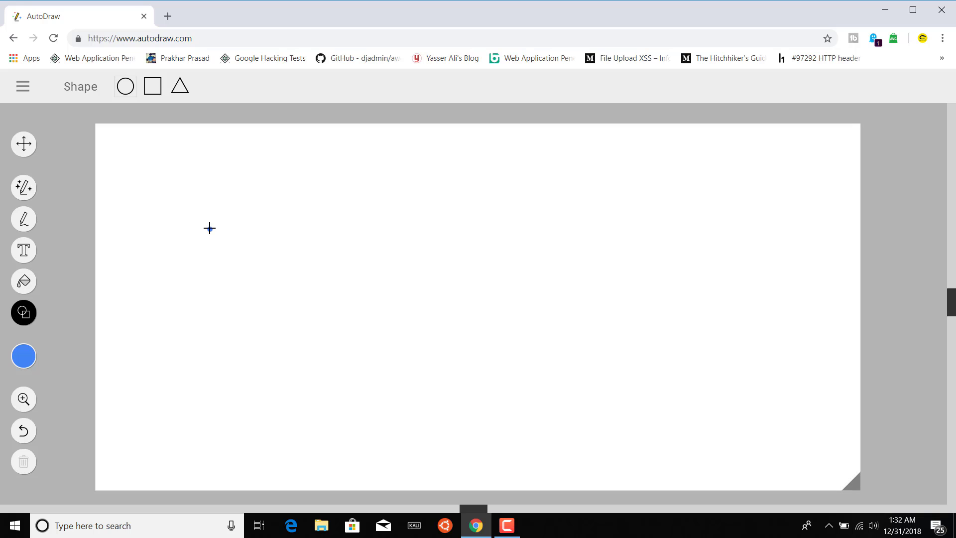
{"action": "left_click_drag", "start_coordinate": [165, 201], "coordinate": [183, 216]}
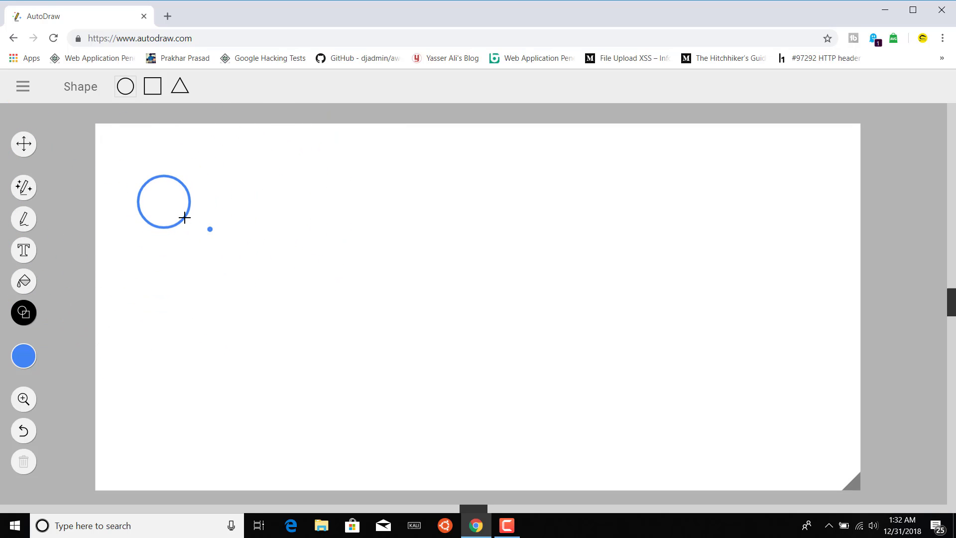
{"action": "left_click", "coordinate": [154, 91]}
{"action": "left_click_drag", "start_coordinate": [246, 222], "coordinate": [269, 309]}
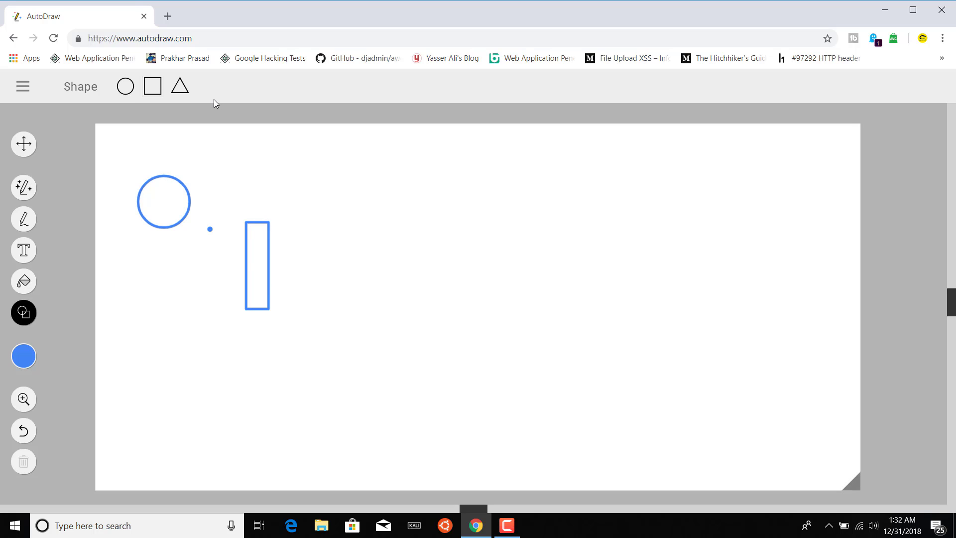
{"action": "left_click", "coordinate": [180, 87]}
{"action": "left_click_drag", "start_coordinate": [404, 216], "coordinate": [371, 312]}
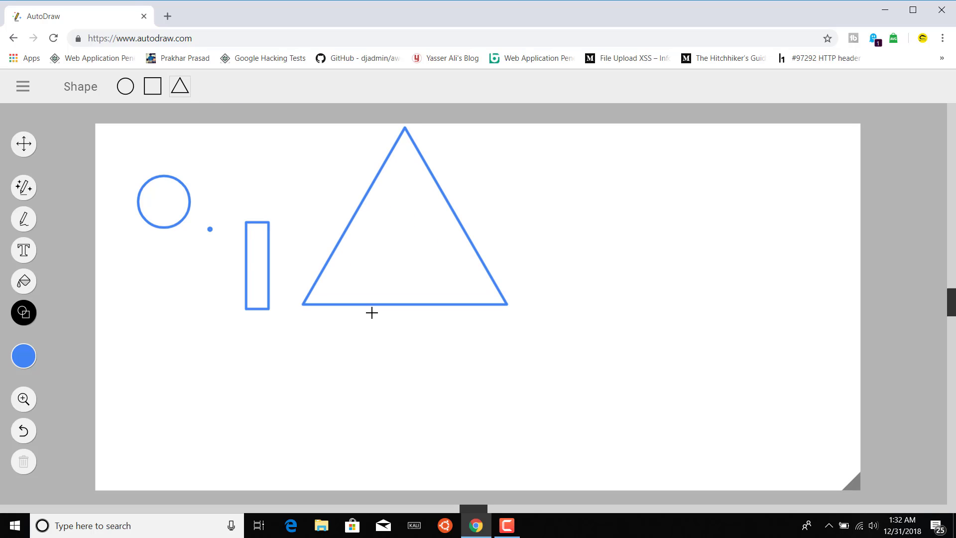
- Undo all the drawn shapes so the canvas is blank
{"action": "key", "text": "ctrl+z"}
{"action": "key", "text": "ctrl+z"}
{"action": "key", "text": "ctrl+z"}
{"action": "key", "text": "ctrl+z"}
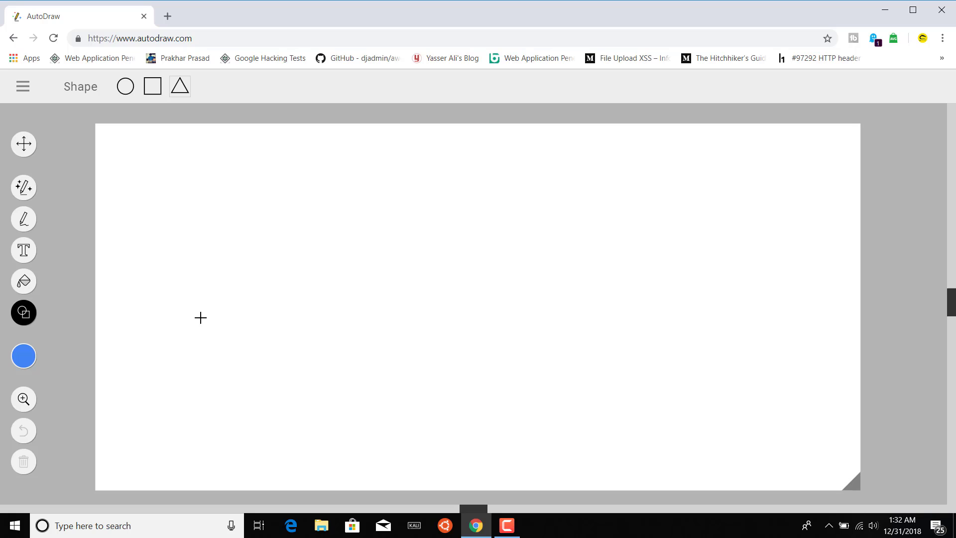
- Look through the full range of colours offered in the colour palette
{"action": "left_click", "coordinate": [23, 366]}
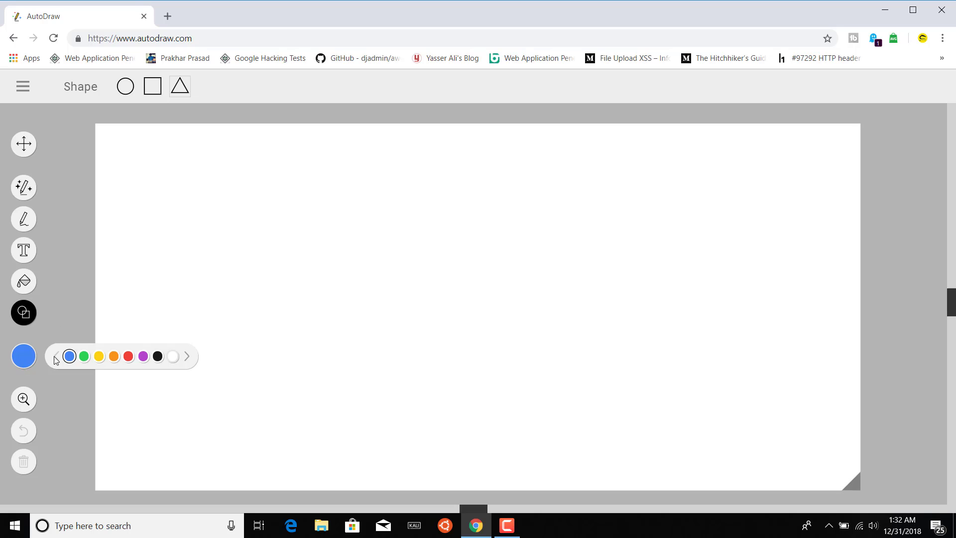
{"action": "left_click", "coordinate": [187, 357]}
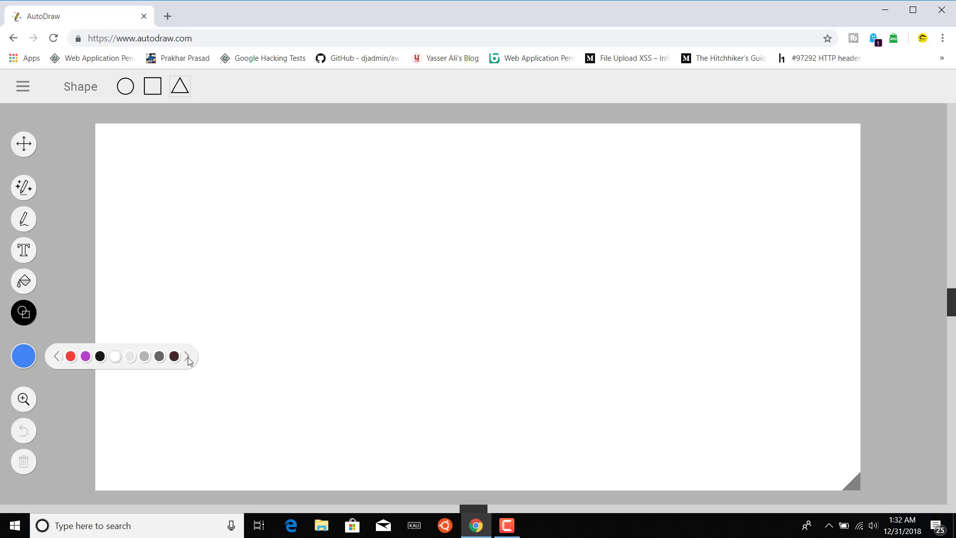
{"action": "left_click", "coordinate": [188, 358]}
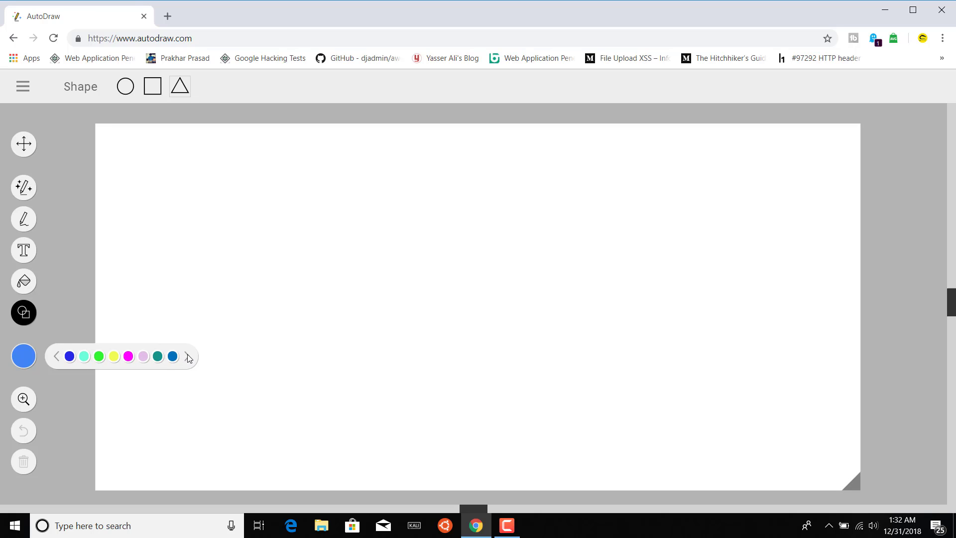
{"action": "left_click", "coordinate": [189, 355]}
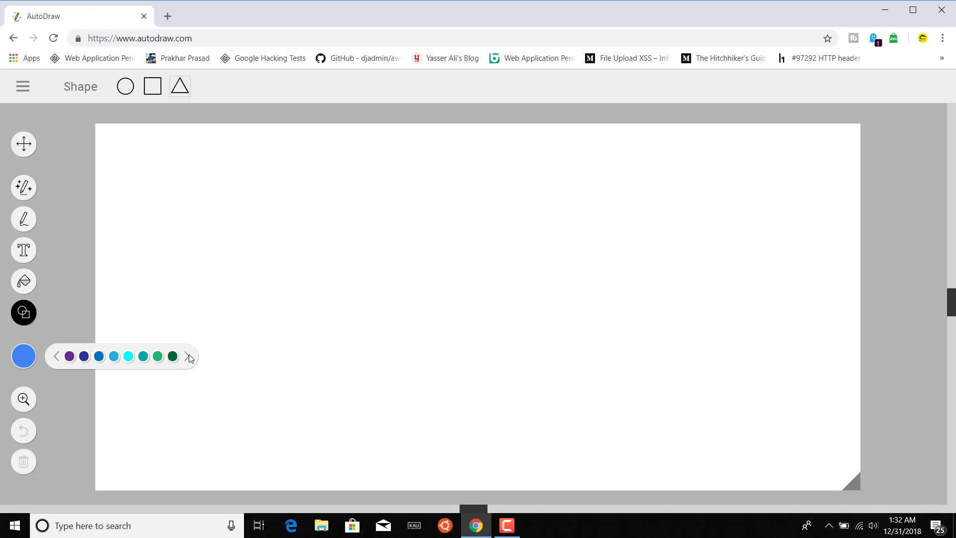
{"action": "left_click", "coordinate": [188, 355]}
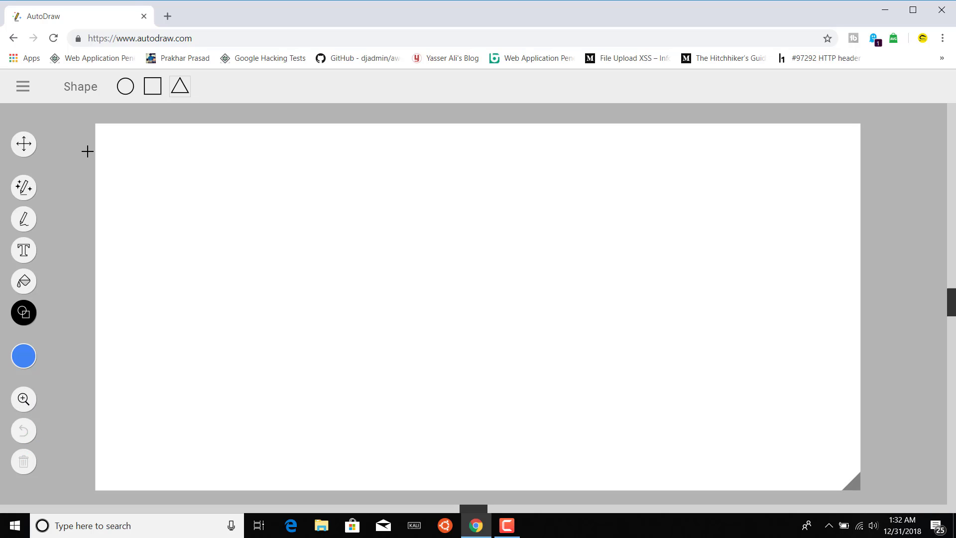
- Start over with a blank portrait canvas and replace it with a blank landscape one
{"action": "left_click", "coordinate": [26, 84]}
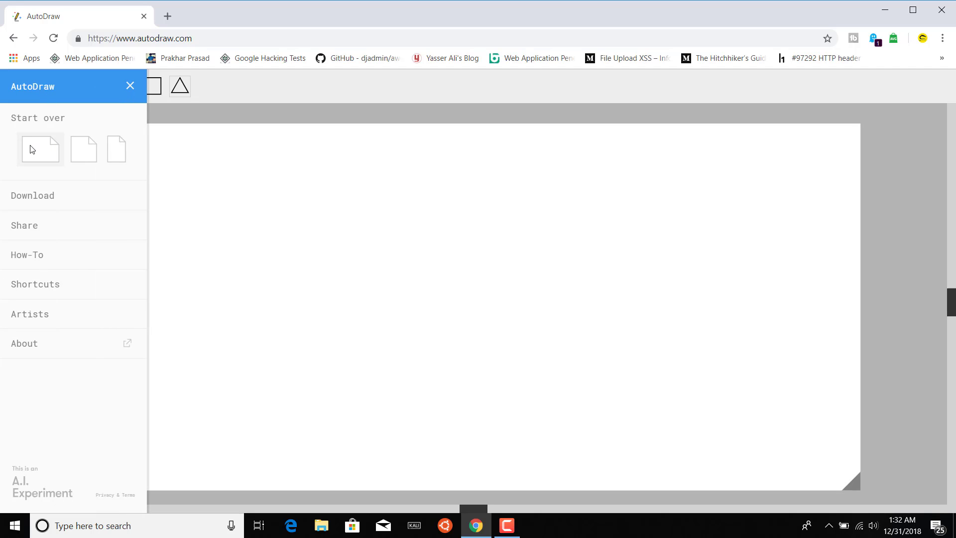
{"action": "left_click", "coordinate": [113, 151]}
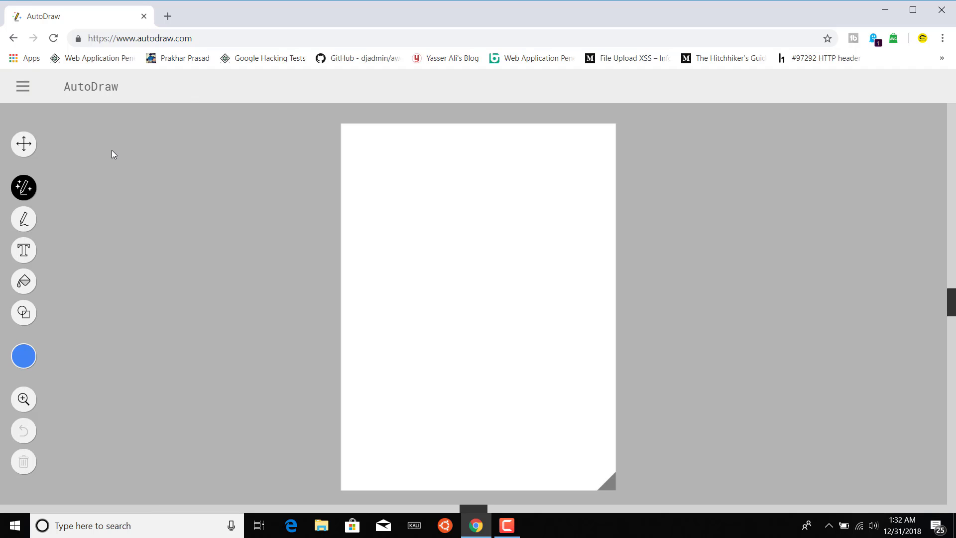
{"action": "left_click", "coordinate": [23, 85]}
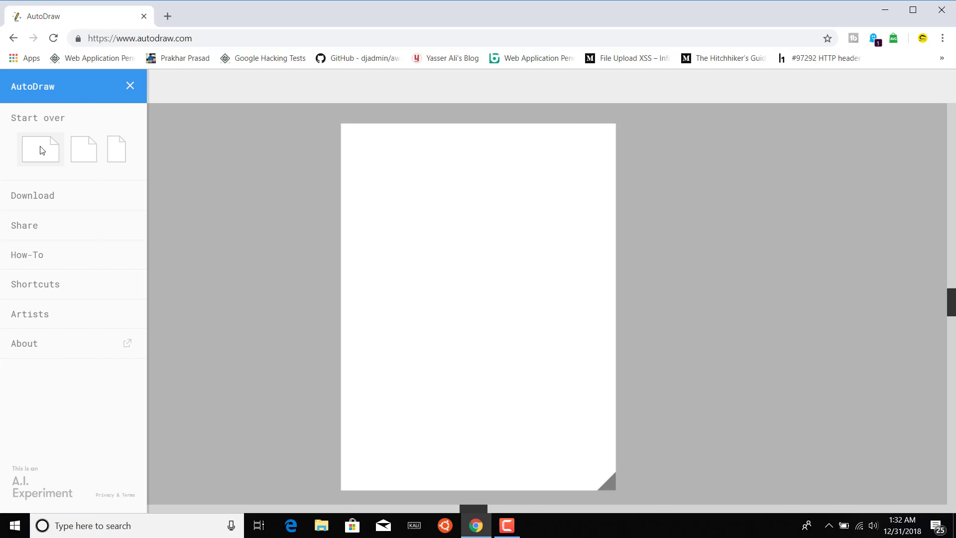
{"action": "left_click", "coordinate": [41, 151]}
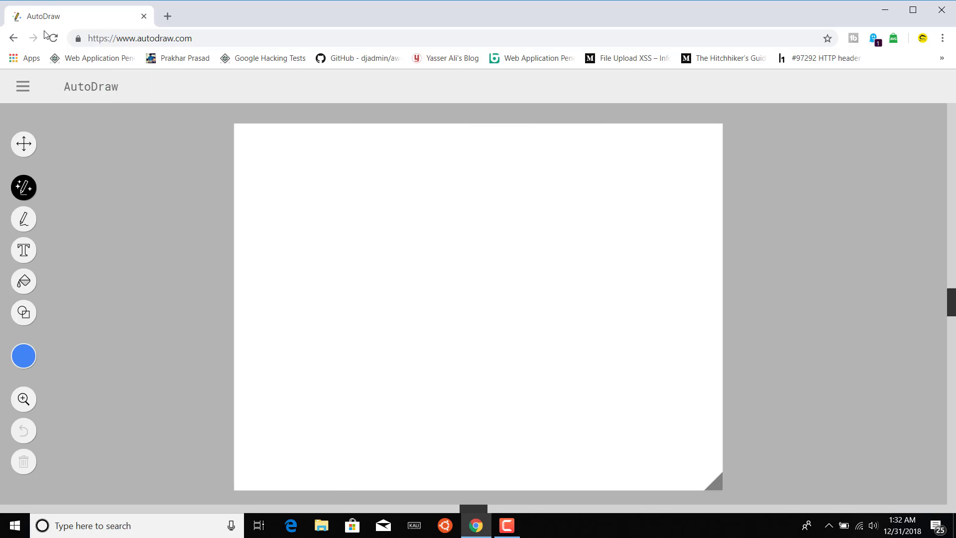
{"action": "left_click", "coordinate": [24, 86]}
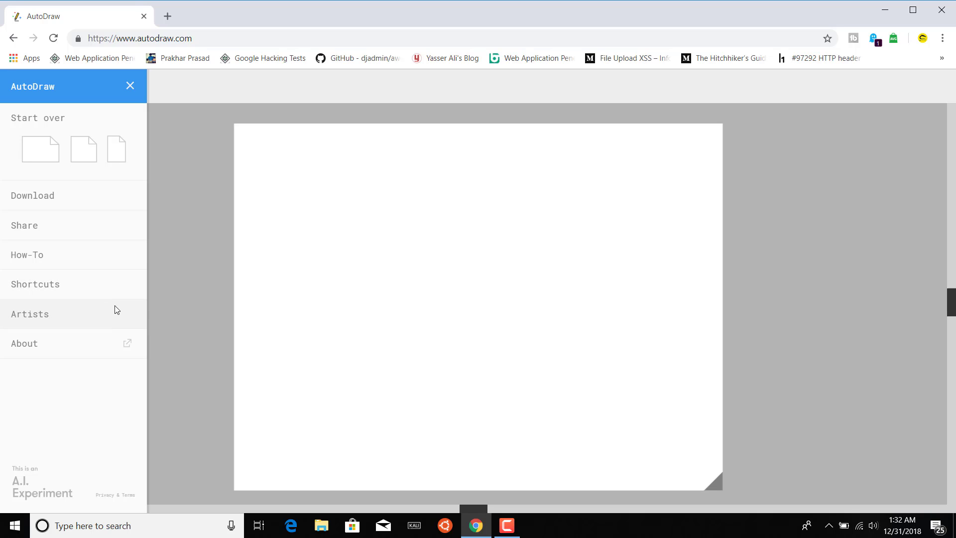
{"action": "left_click", "coordinate": [193, 307]}
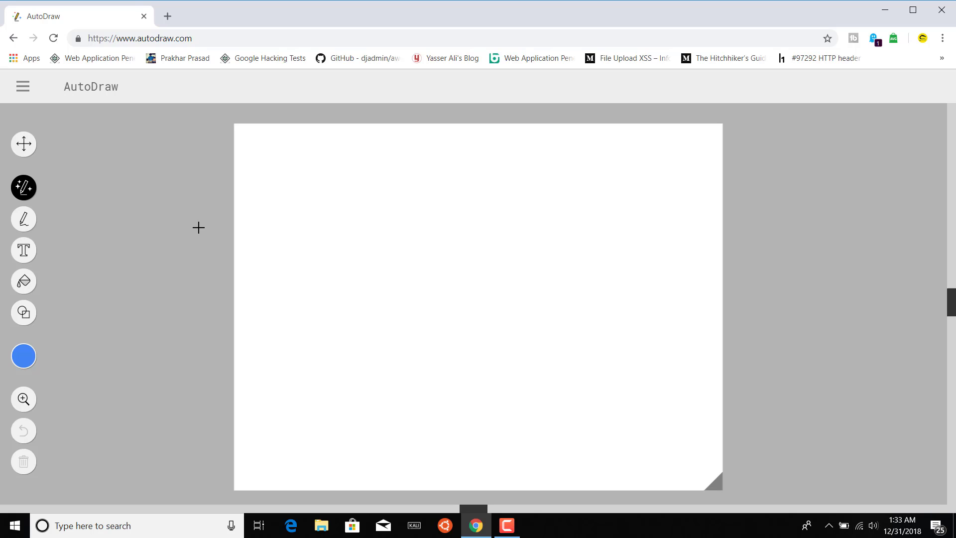
- Sketch a rough car outline with AutoDraw and replace it with the suggested side-view sedan with two windows
{"action": "mouse_move", "coordinate": [312, 290]}
{"action": "left_mouse_down"}
{"action": "mouse_move", "coordinate": [363, 290]}
{"action": "mouse_move", "coordinate": [386, 269]}
{"action": "mouse_move", "coordinate": [399, 222]}
{"action": "mouse_move", "coordinate": [508, 219]}
{"action": "mouse_move", "coordinate": [548, 274]}
{"action": "mouse_move", "coordinate": [628, 276]}
{"action": "mouse_move", "coordinate": [629, 318]}
{"action": "mouse_move", "coordinate": [450, 334]}
{"action": "mouse_move", "coordinate": [354, 330]}
{"action": "mouse_move", "coordinate": [316, 311]}
{"action": "mouse_move", "coordinate": [315, 293]}
{"action": "left_mouse_up"}
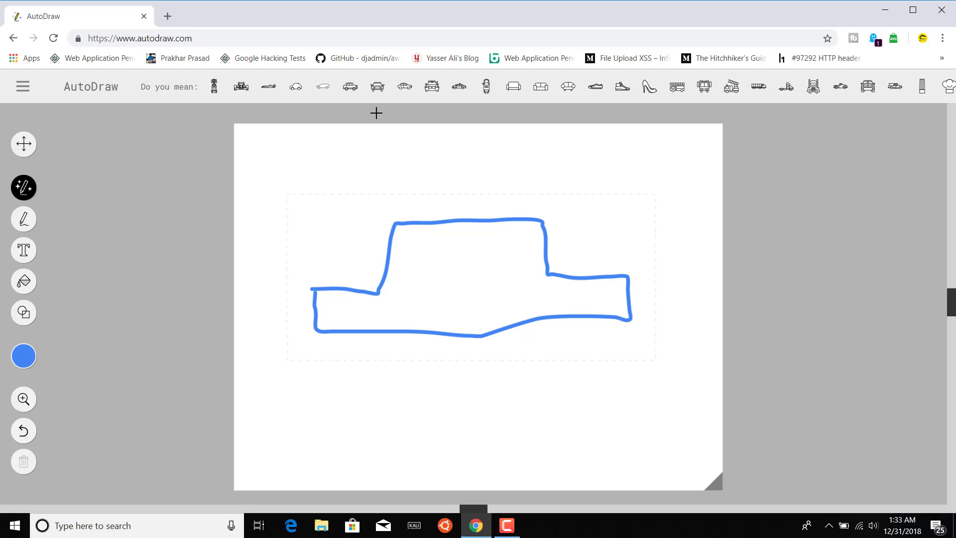
{"action": "left_click", "coordinate": [404, 87]}
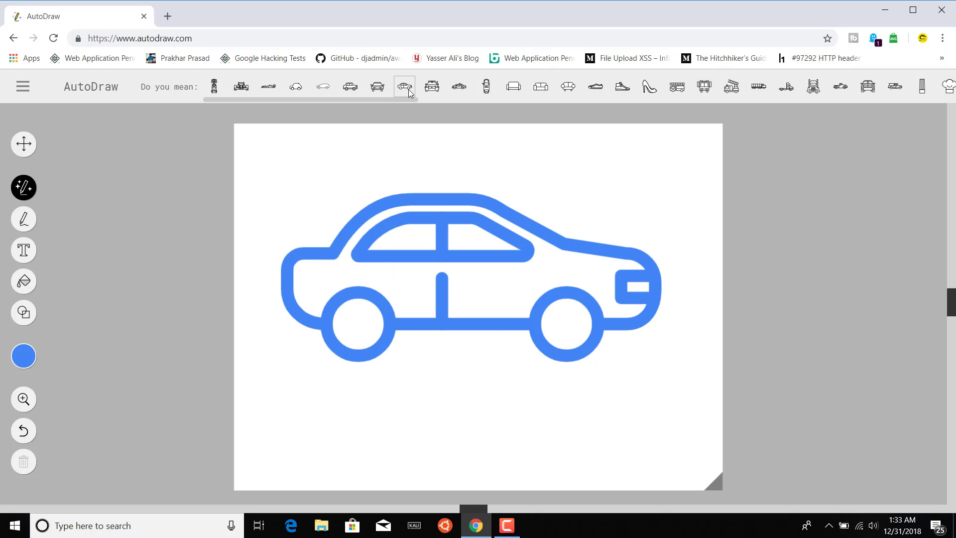
- Set the colour to green, try filling the car body with it, and undo the fill
{"action": "left_click", "coordinate": [30, 361]}
{"action": "left_click", "coordinate": [84, 356]}
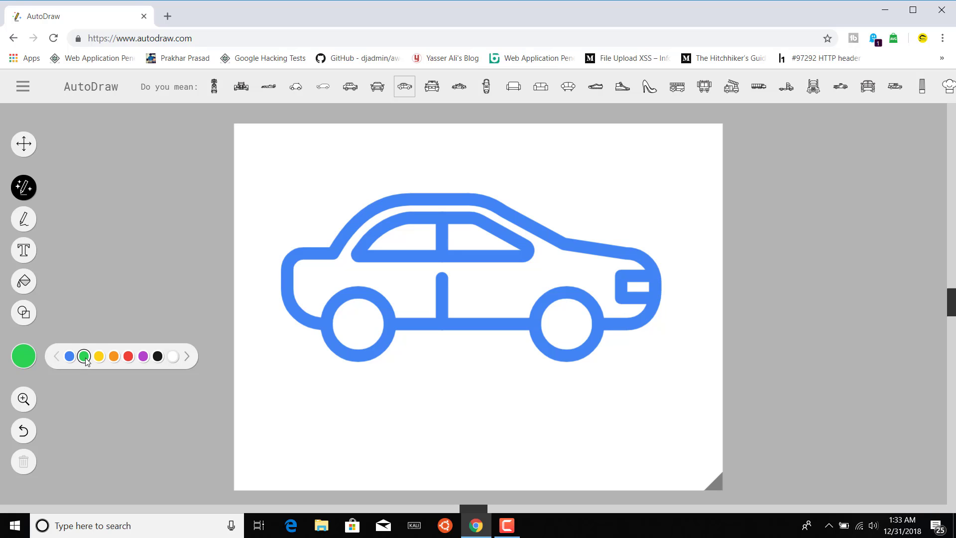
{"action": "left_click", "coordinate": [157, 356]}
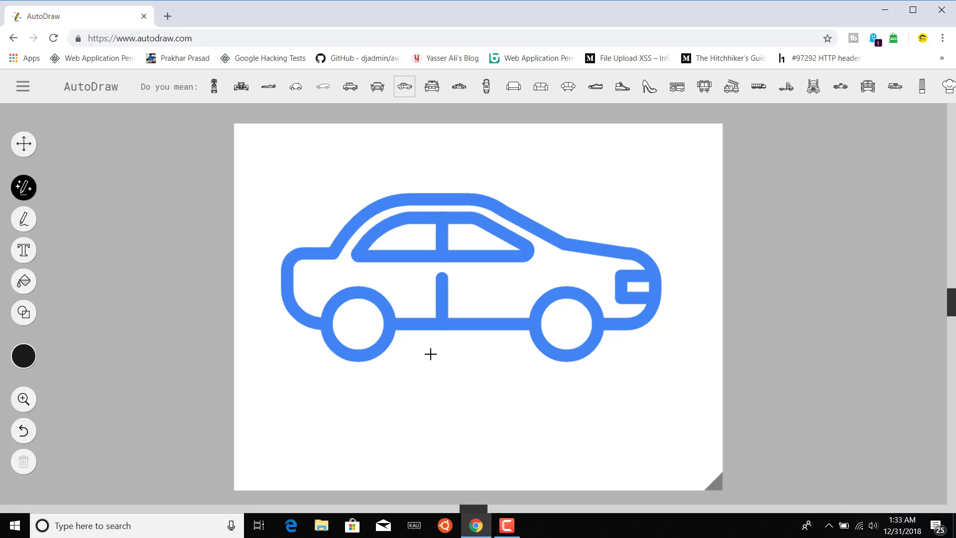
{"action": "left_click", "coordinate": [34, 280]}
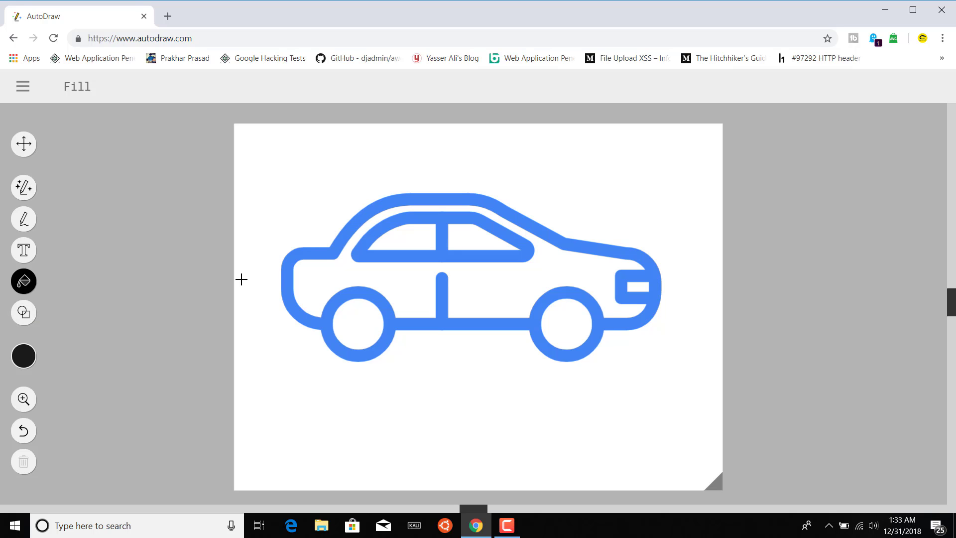
{"action": "left_click", "coordinate": [28, 354]}
{"action": "left_click", "coordinate": [84, 358]}
{"action": "left_click", "coordinate": [329, 271]}
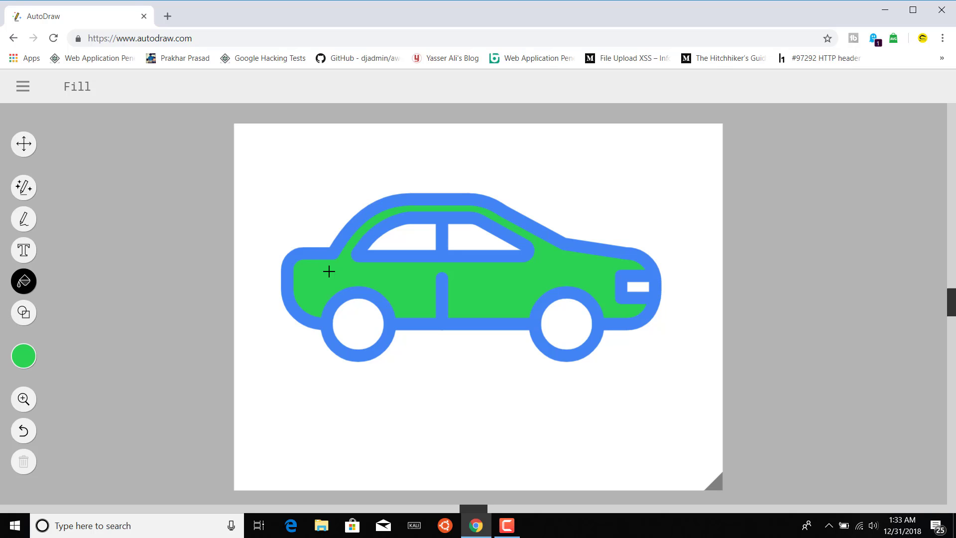
{"action": "key", "text": "ctrl+z"}
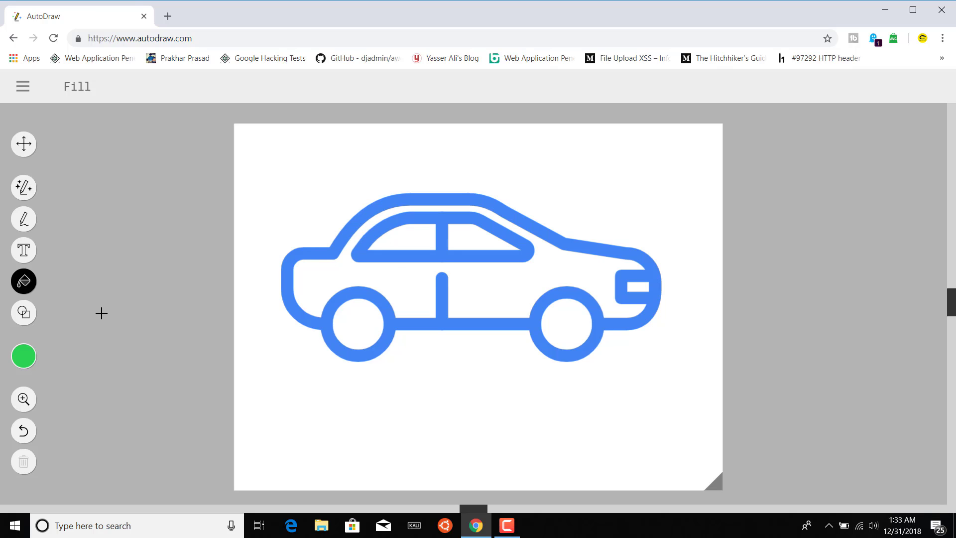
{"action": "left_click", "coordinate": [26, 244]}
{"action": "left_click", "coordinate": [324, 141]}
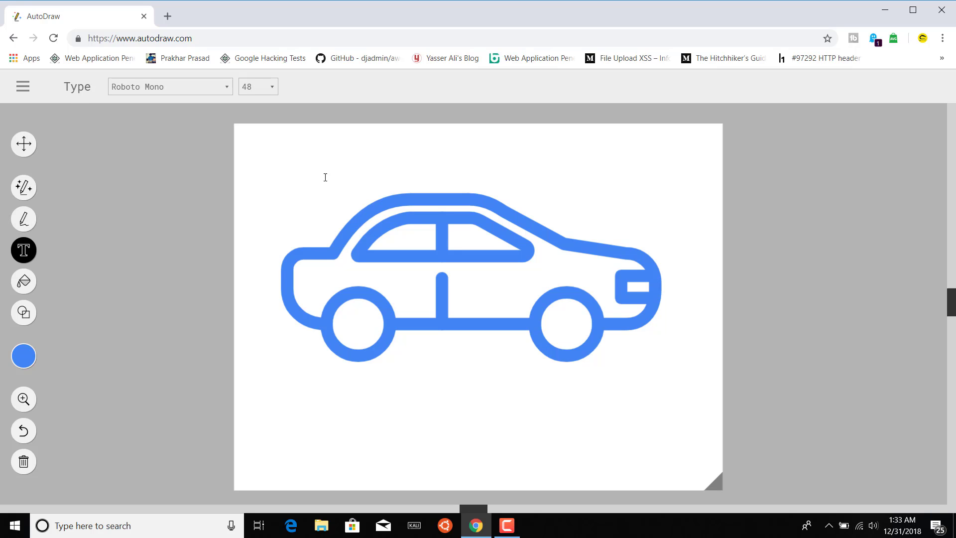
{"action": "key", "text": "Escape"}
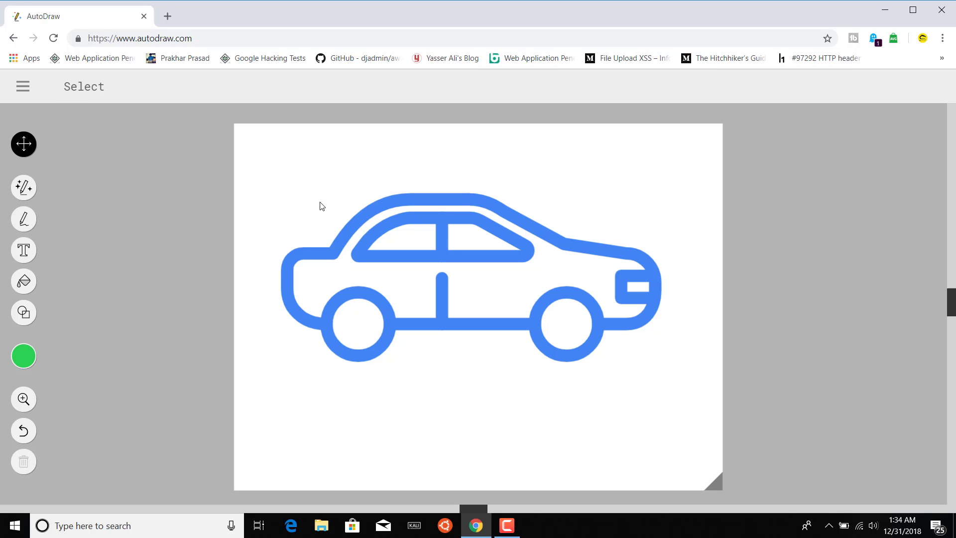
- Add the text "Hackison's Tesla car" above the car
{"action": "left_click", "coordinate": [24, 250]}
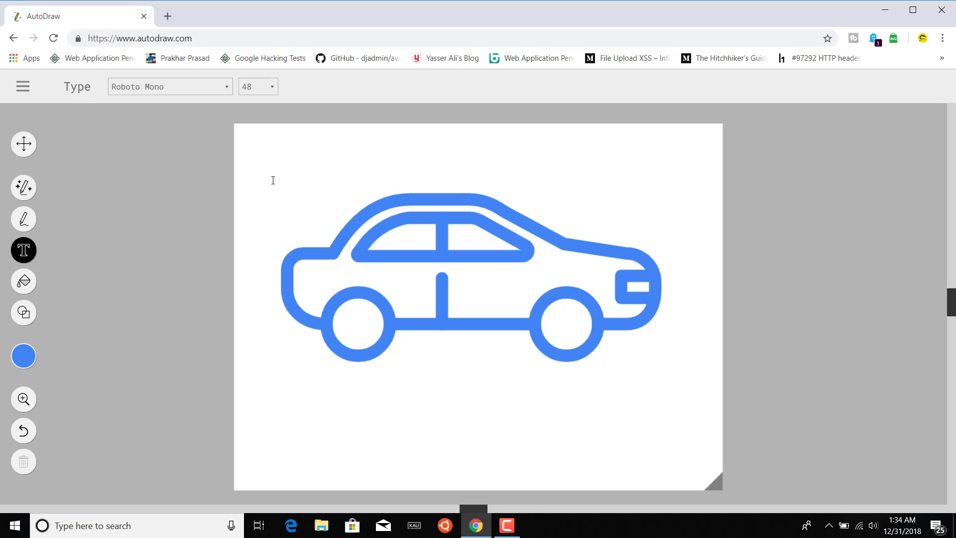
{"action": "left_click", "coordinate": [276, 175]}
{"action": "type", "text": "Hackison;"}
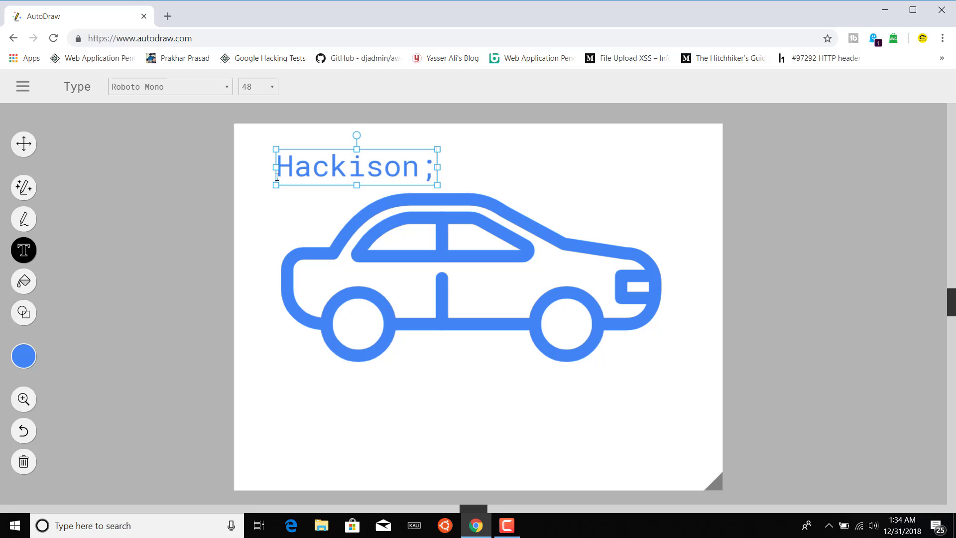
{"action": "key", "text": "BackSpace"}
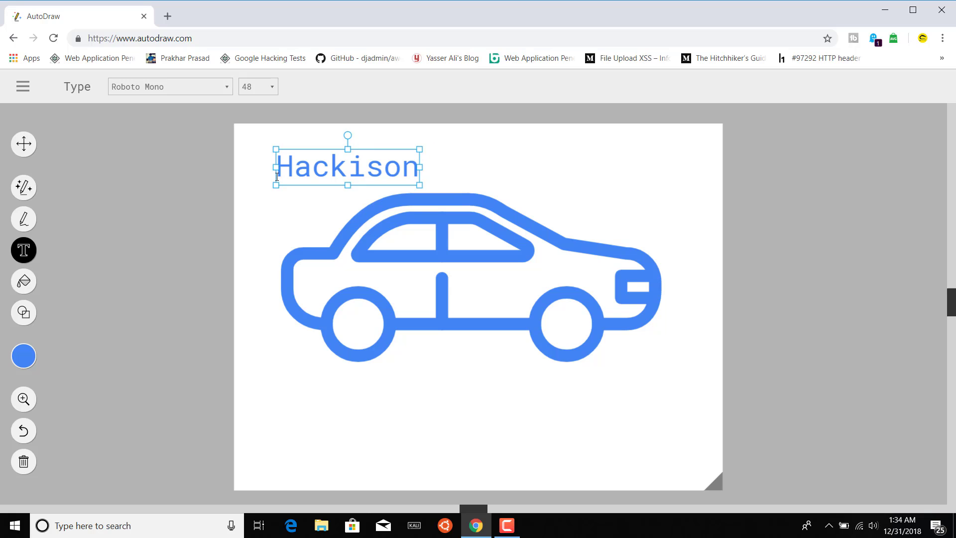
{"action": "type", "text": "'s T"}
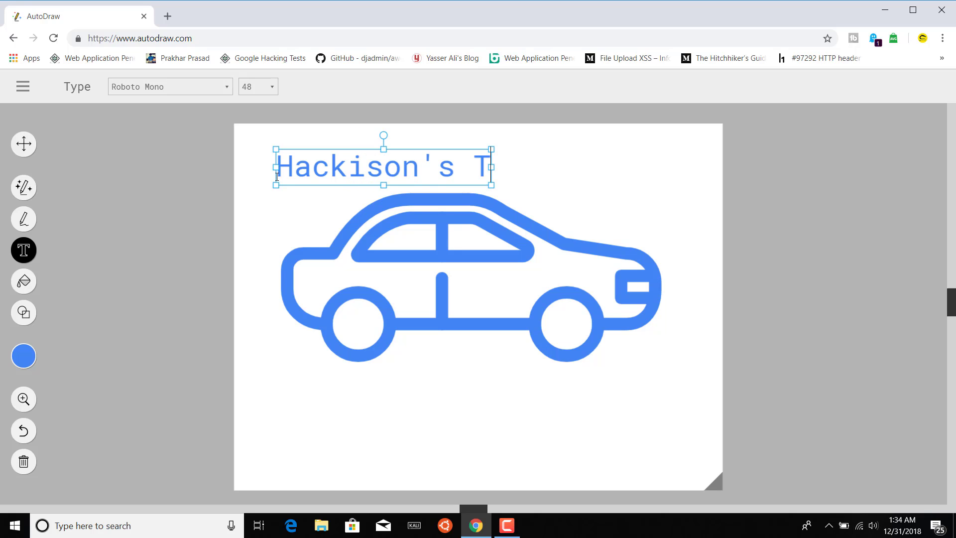
{"action": "type", "text": "esla car"}
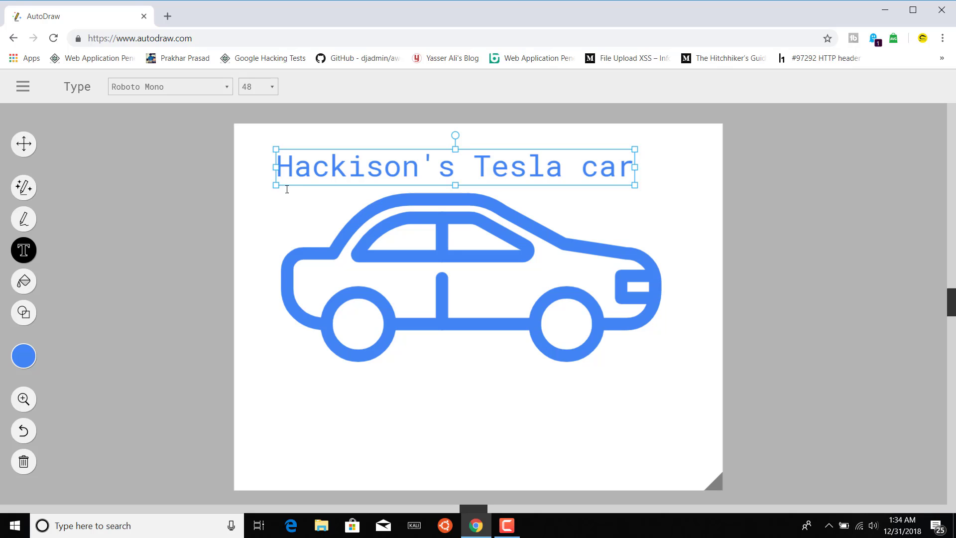
- Change the colour of the whole title text to black and deselect it
{"action": "triple_click", "coordinate": [323, 174]}
{"action": "left_click", "coordinate": [24, 356]}
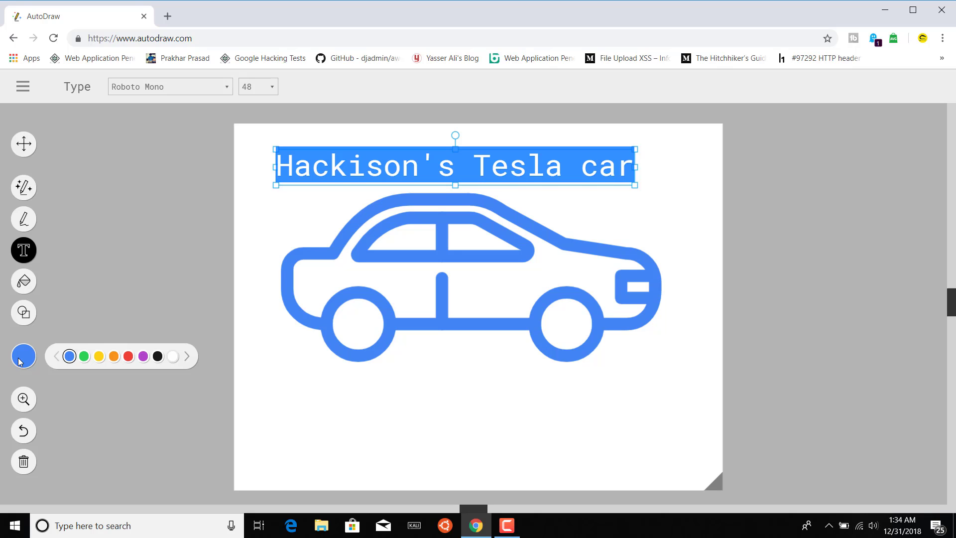
{"action": "left_click", "coordinate": [158, 356]}
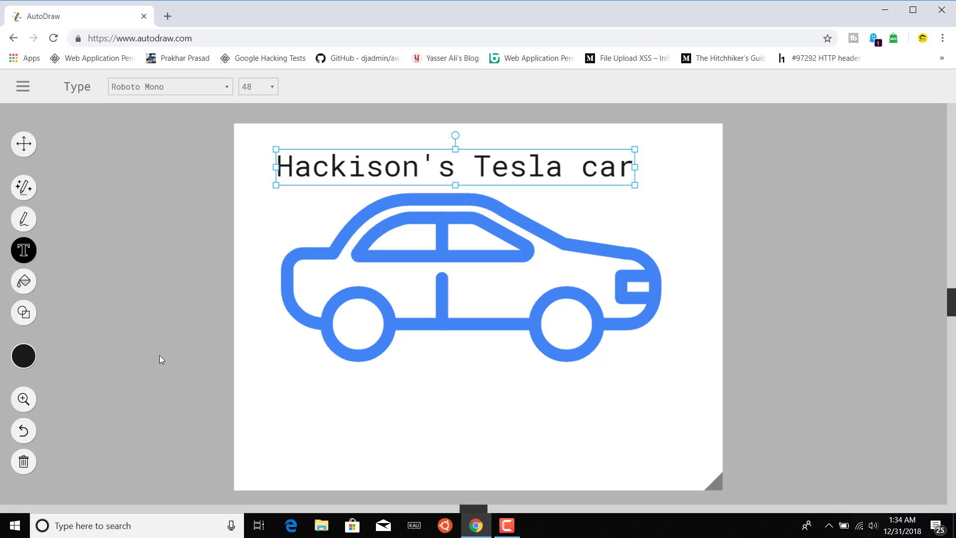
{"action": "left_click", "coordinate": [151, 352]}
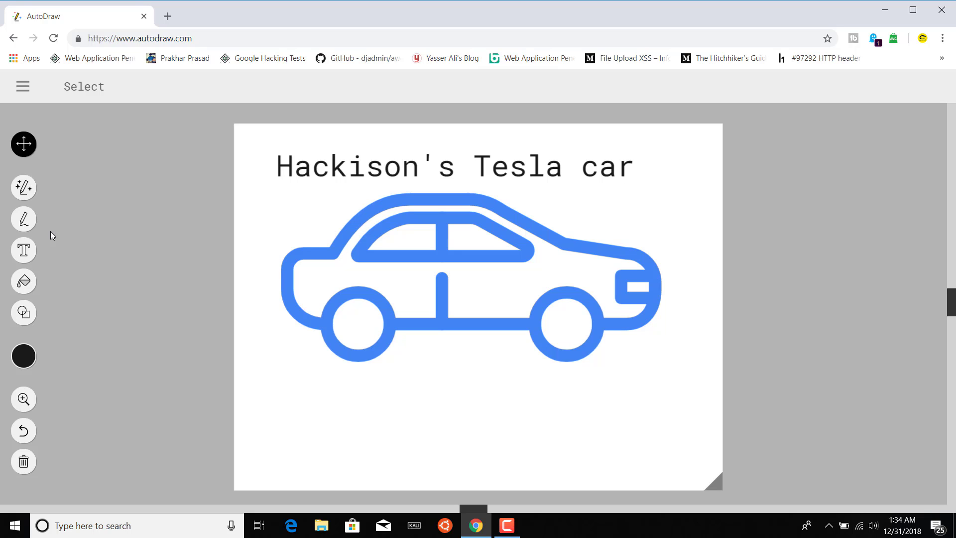
- Handwrite "2019" in green below the car with the Draw tool
{"action": "left_click", "coordinate": [23, 225]}
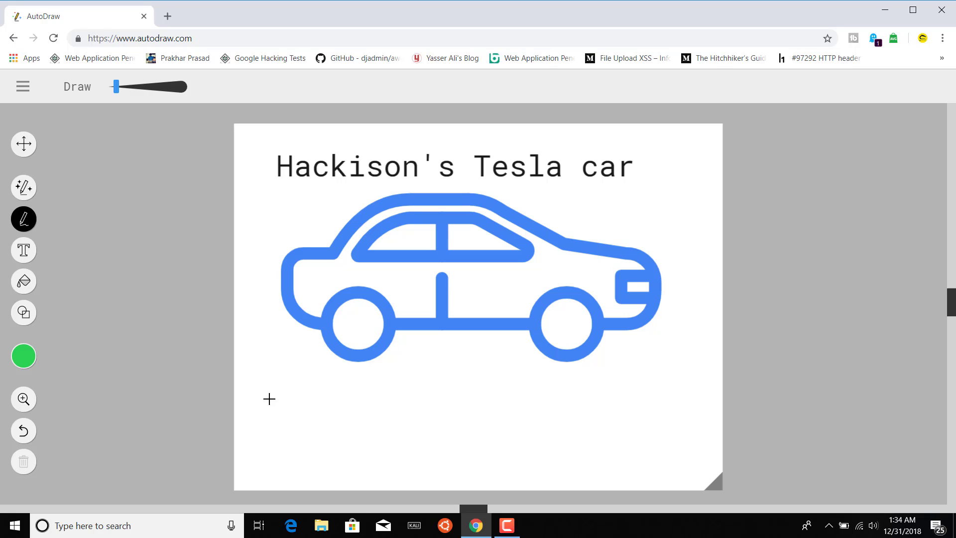
{"action": "left_click_drag", "start_coordinate": [274, 397], "coordinate": [256, 487]}
{"action": "mouse_move", "coordinate": [278, 458]}
{"action": "left_mouse_down"}
{"action": "mouse_move", "coordinate": [327, 453]}
{"action": "mouse_move", "coordinate": [388, 403]}
{"action": "mouse_move", "coordinate": [347, 408]}
{"action": "left_mouse_up"}
{"action": "left_click_drag", "start_coordinate": [412, 391], "coordinate": [440, 443]}
{"action": "mouse_move", "coordinate": [472, 375]}
{"action": "left_mouse_down"}
{"action": "mouse_move", "coordinate": [438, 395]}
{"action": "mouse_move", "coordinate": [484, 381]}
{"action": "mouse_move", "coordinate": [516, 454]}
{"action": "left_mouse_up"}
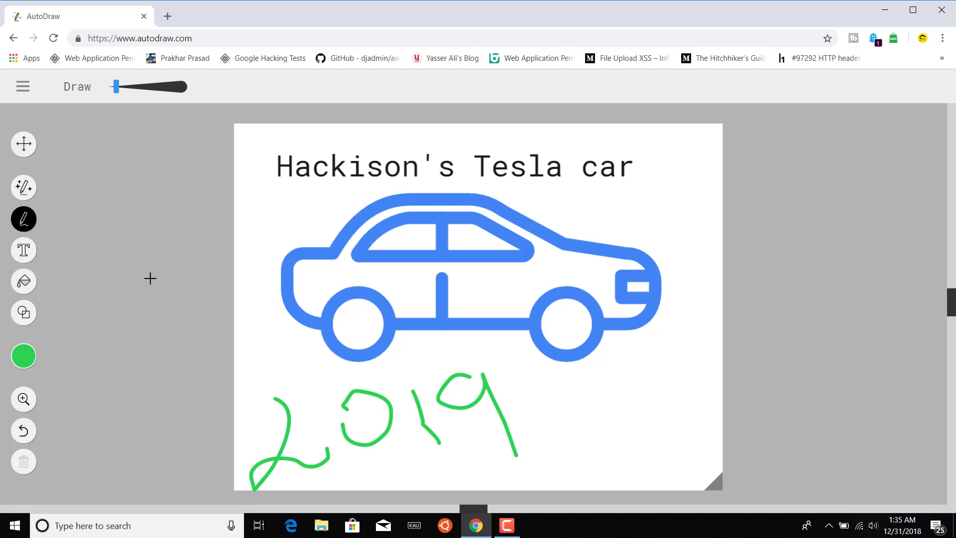
- Sketch a small green ice cream cone beside the 2019 with AutoDraw and replace it with the suggested single-scoop cone
{"action": "left_click", "coordinate": [23, 191]}
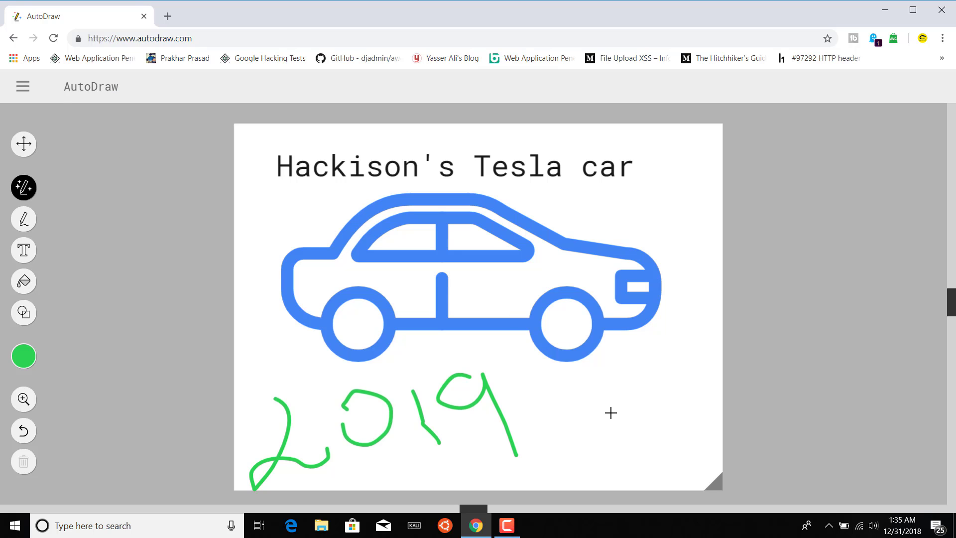
{"action": "mouse_move", "coordinate": [612, 418]}
{"action": "left_mouse_down"}
{"action": "mouse_move", "coordinate": [632, 462]}
{"action": "mouse_move", "coordinate": [638, 410]}
{"action": "mouse_move", "coordinate": [599, 412]}
{"action": "mouse_move", "coordinate": [606, 387]}
{"action": "mouse_move", "coordinate": [637, 373]}
{"action": "mouse_move", "coordinate": [638, 411]}
{"action": "left_mouse_up"}
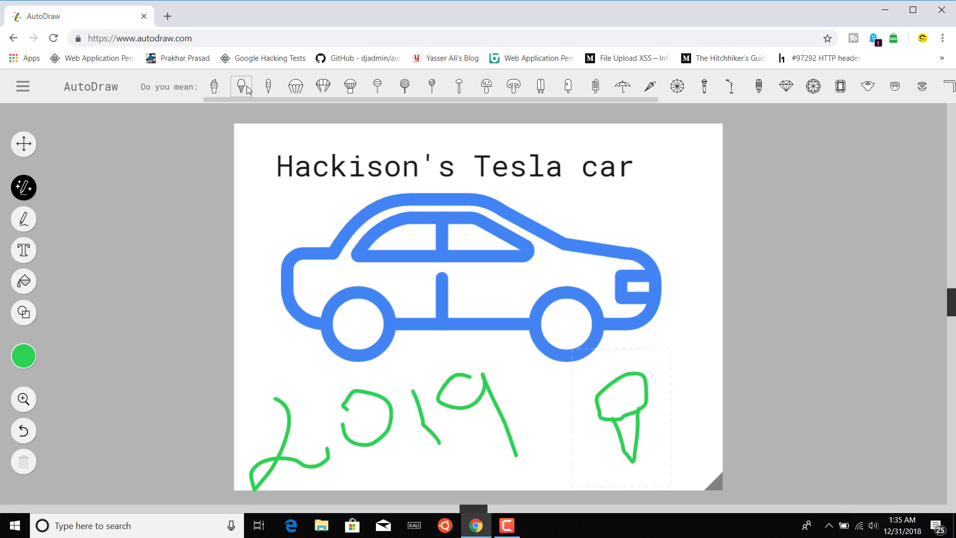
{"action": "left_click", "coordinate": [247, 90]}
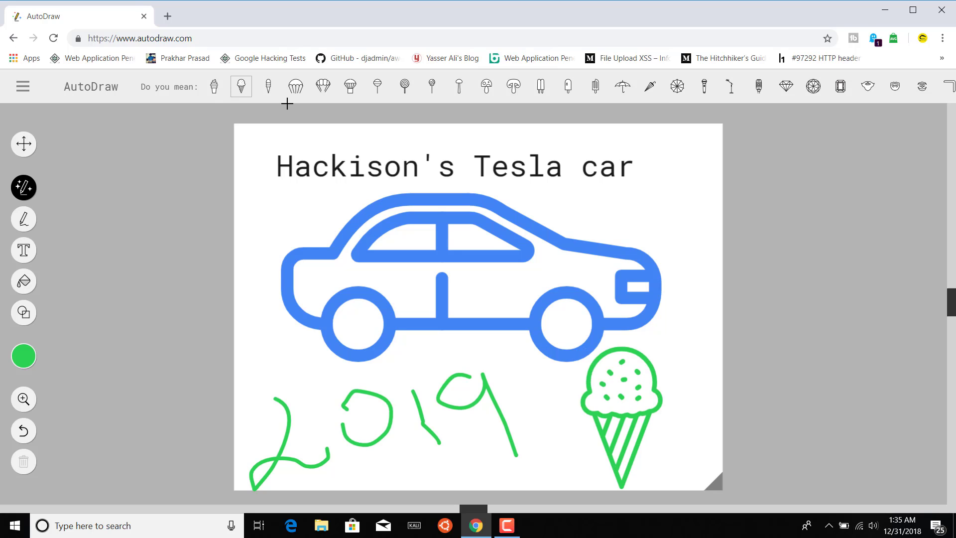
{"action": "left_click_drag", "start_coordinate": [287, 98], "coordinate": [286, 127]}
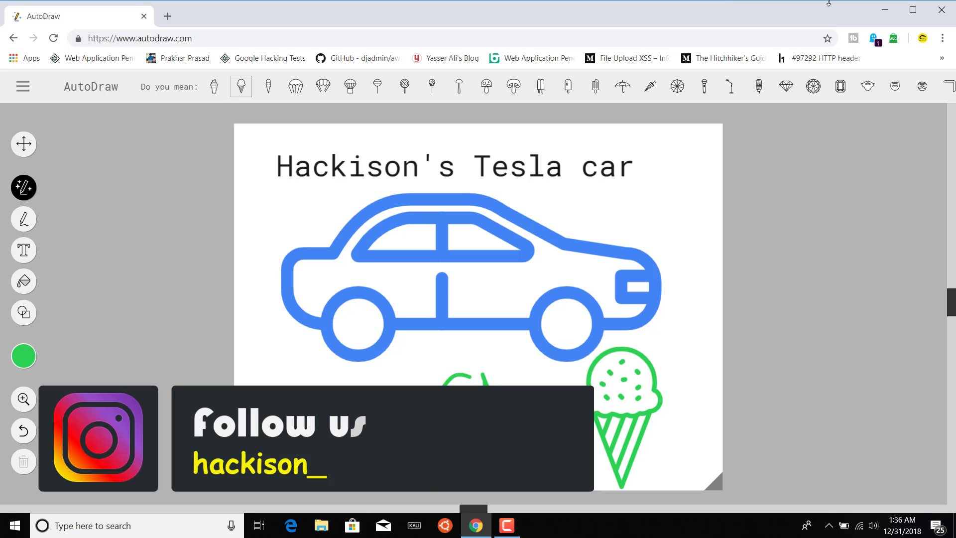
- Minimize the browser window to show the desktop
{"action": "left_click", "coordinate": [882, 9]}
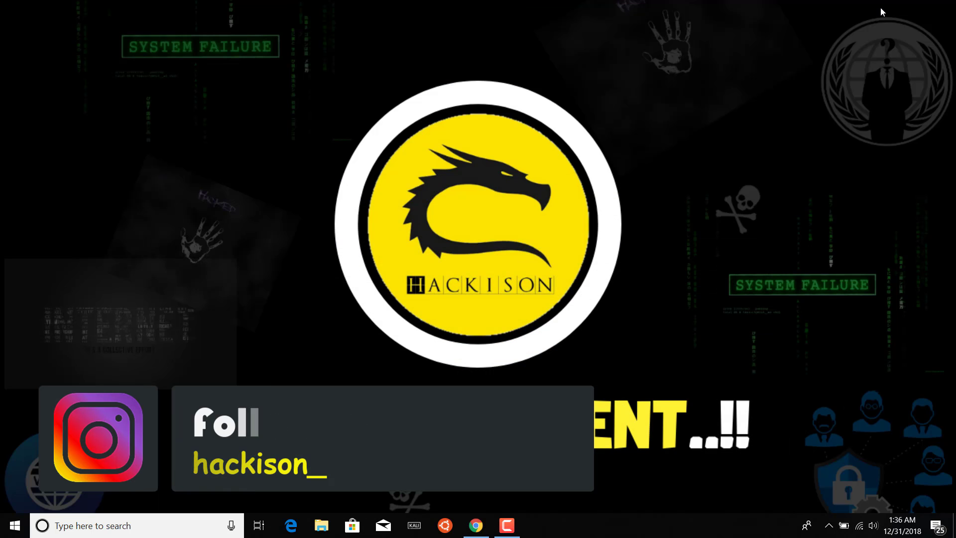